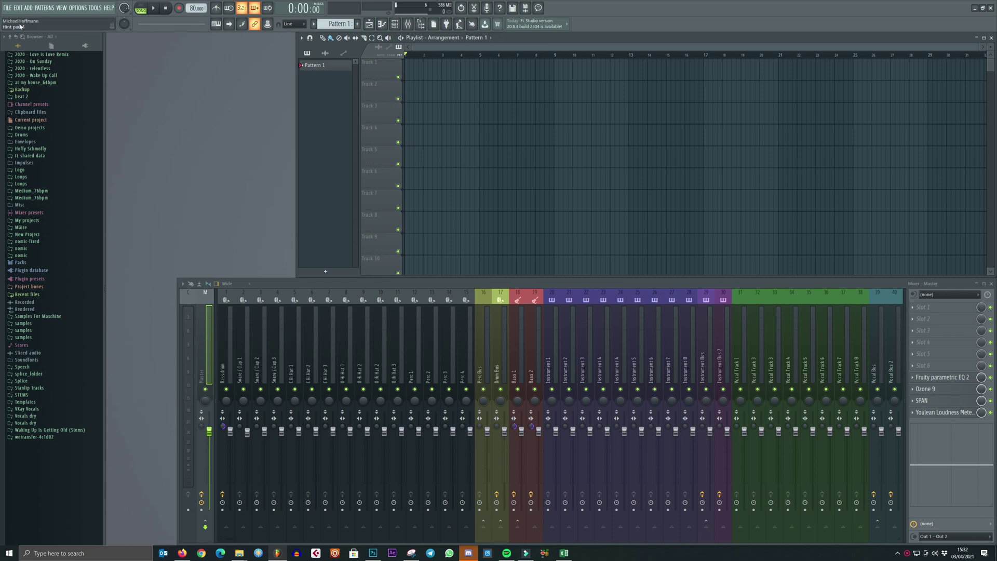
Step: Look over the project file commands and show the channel rack above the mixer
click(14, 8)
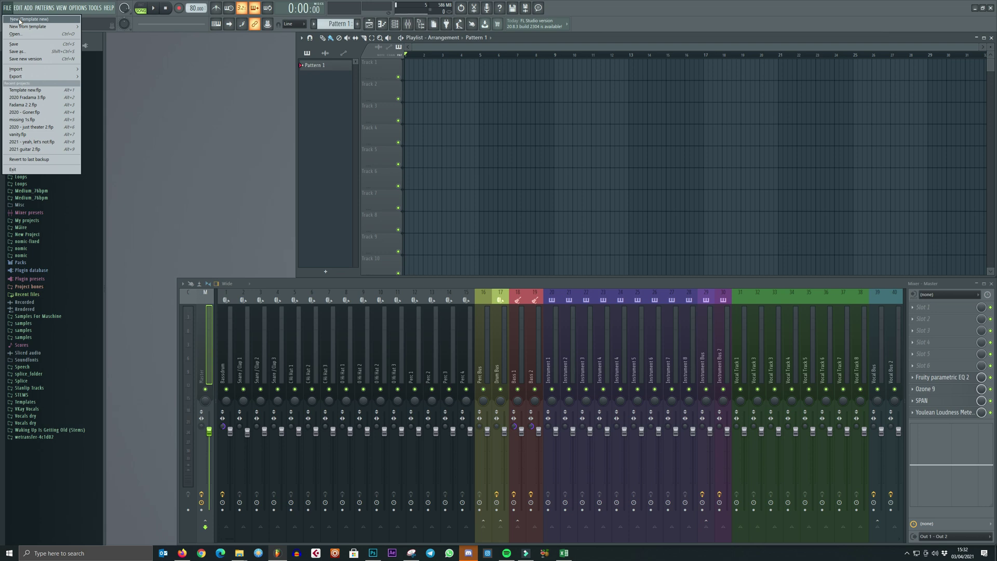
click(528, 260)
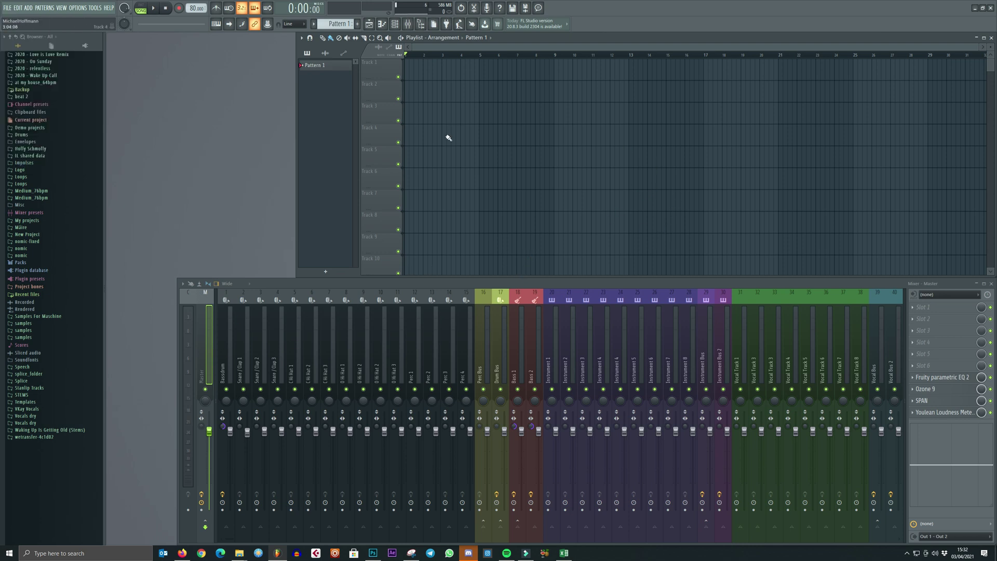
click(394, 24)
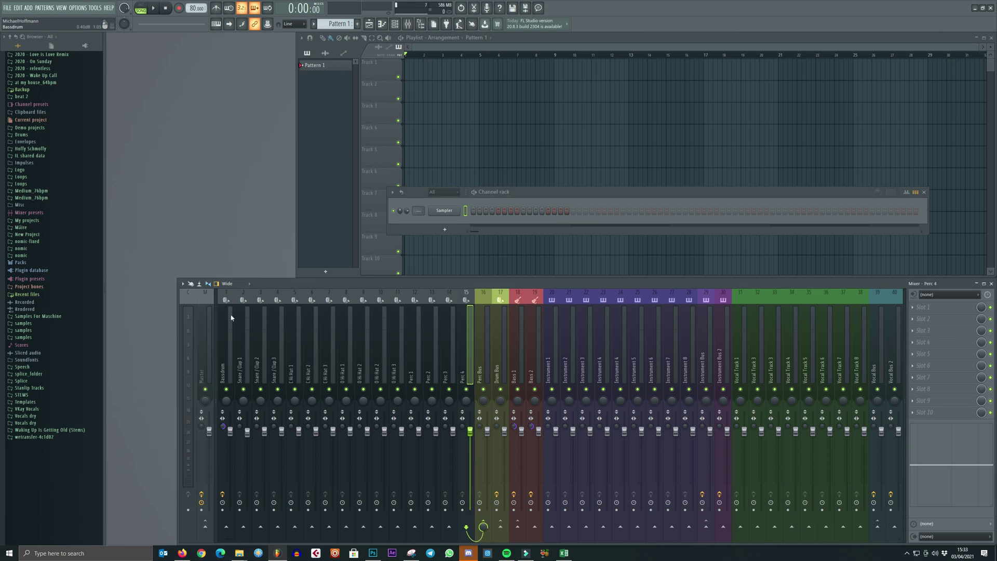
Step: Inspect the mixer routing of the drum and percussion tracks from Bassdrum to Perc 4, plus the Perc Bus and Drum Bus
drag(220, 344, 468, 343)
click(222, 353)
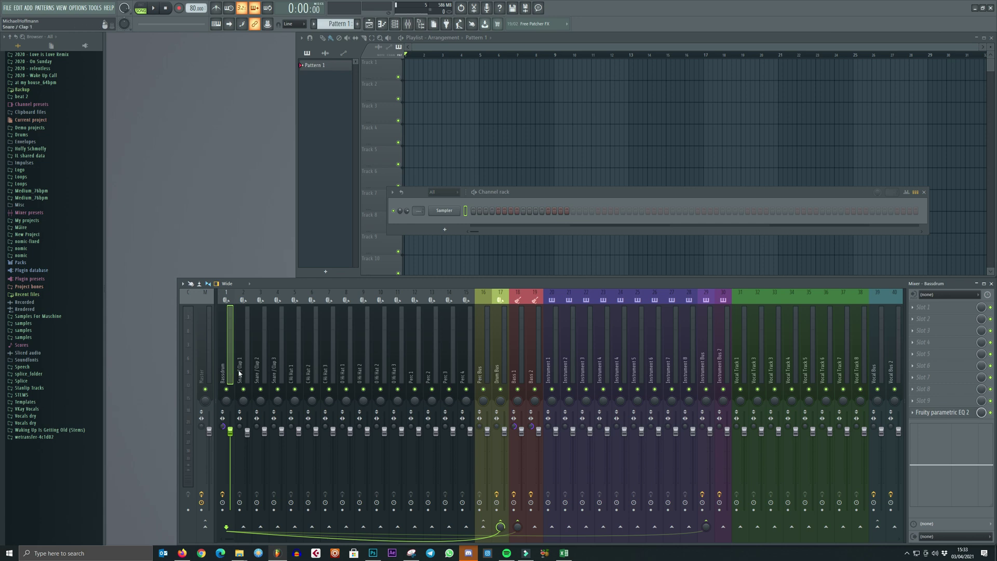
click(257, 372)
click(273, 373)
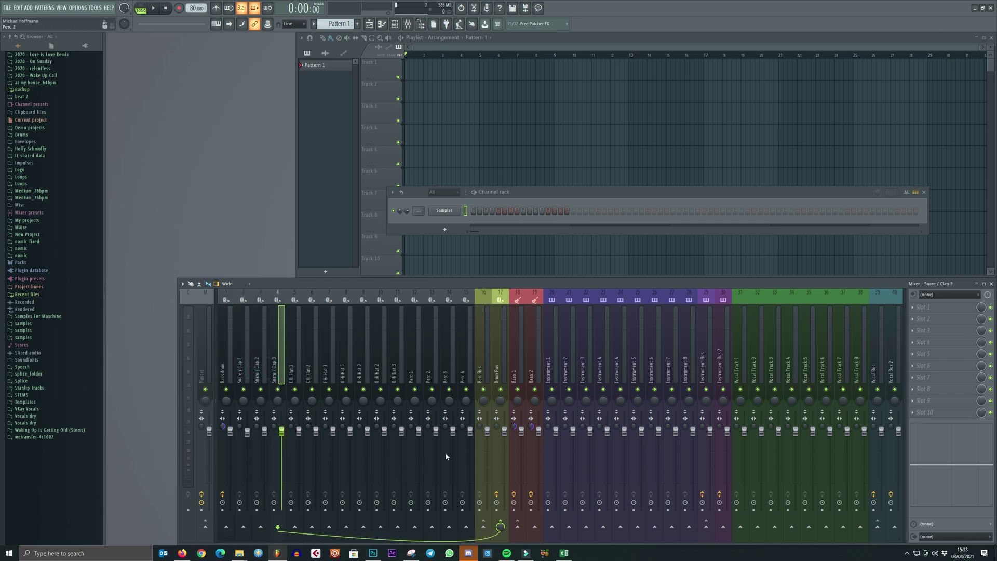
drag(290, 371, 436, 372)
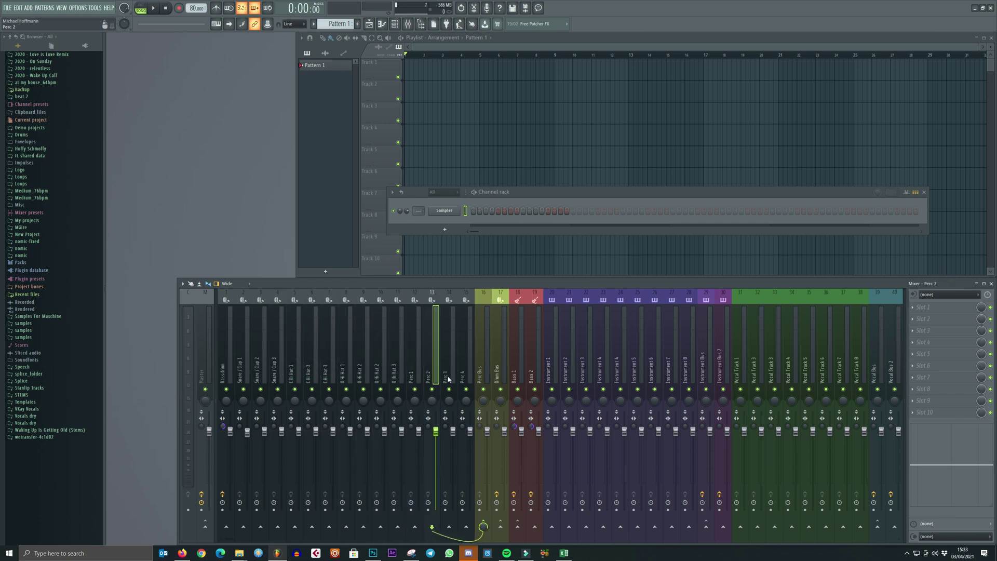
click(480, 374)
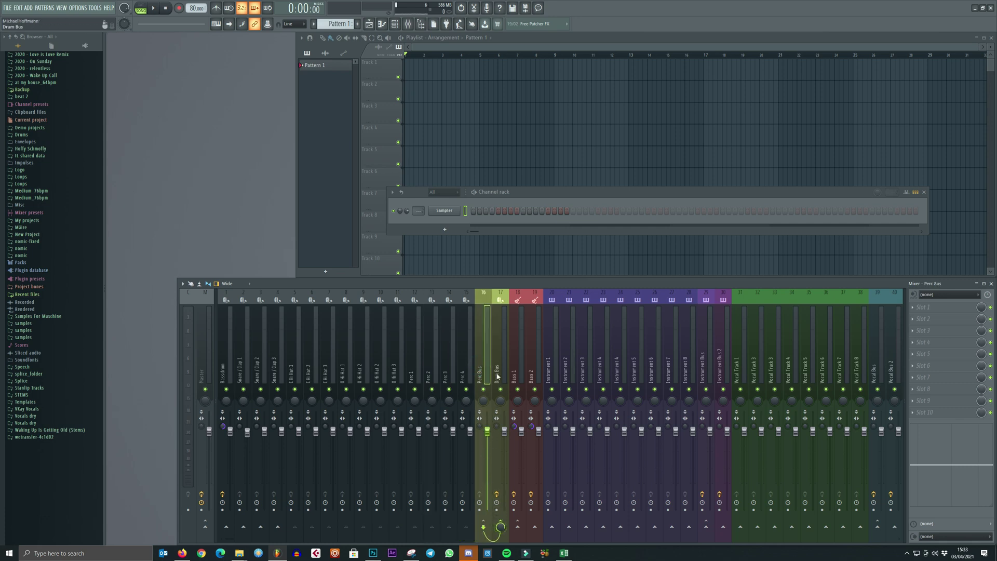
click(498, 360)
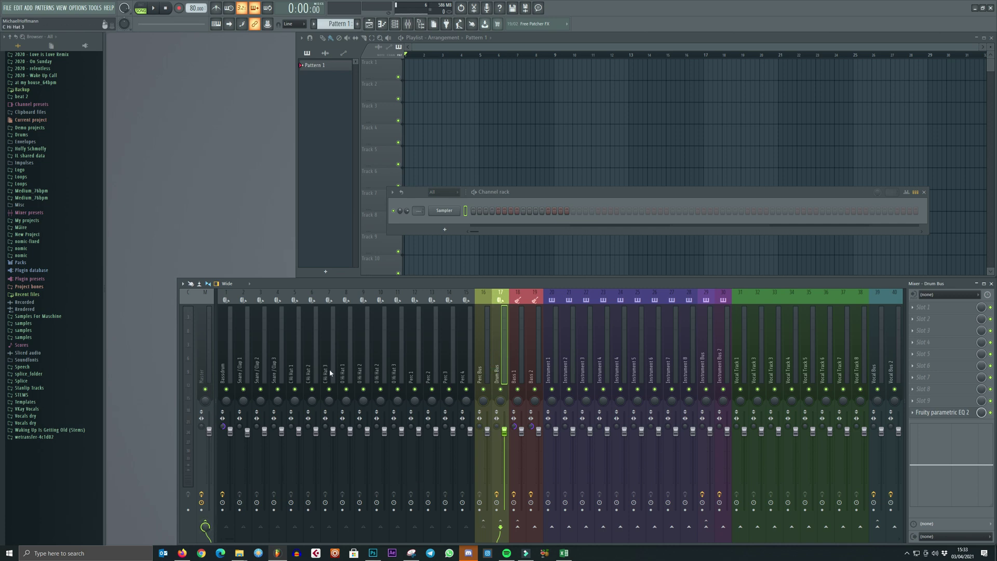
Step: Compare the routing of the Bass 1 track with the Bassdrum track's sends
click(513, 344)
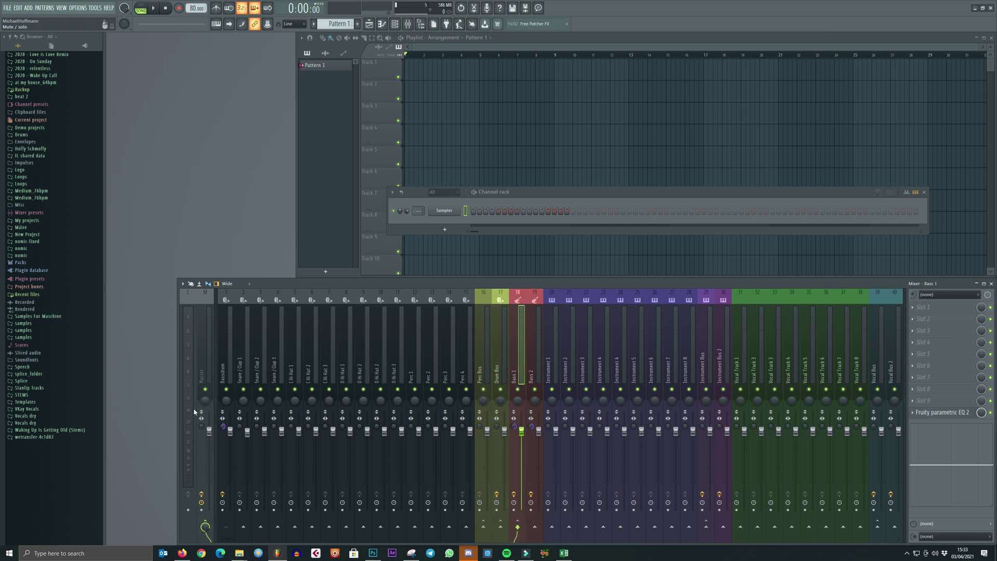
click(223, 354)
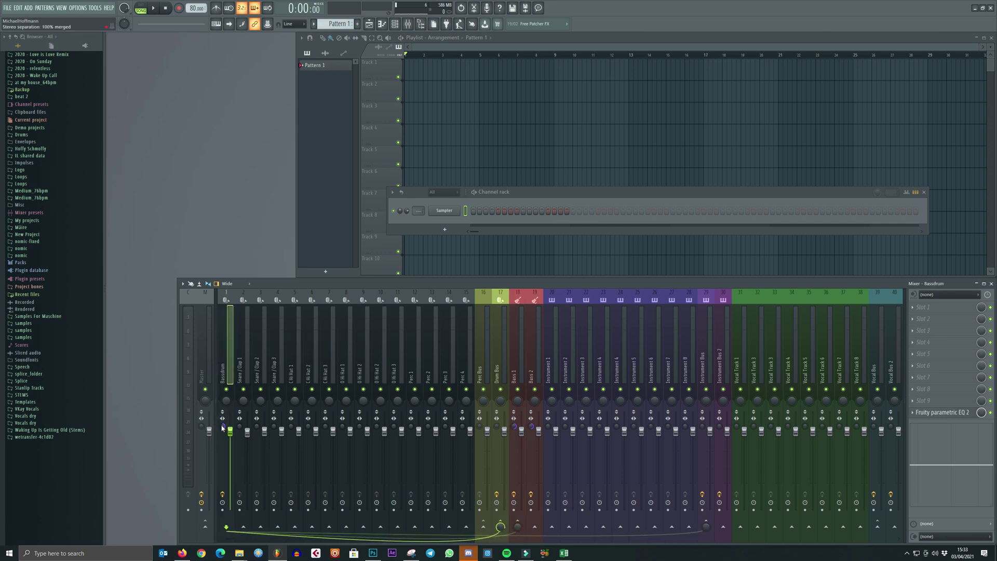
click(513, 349)
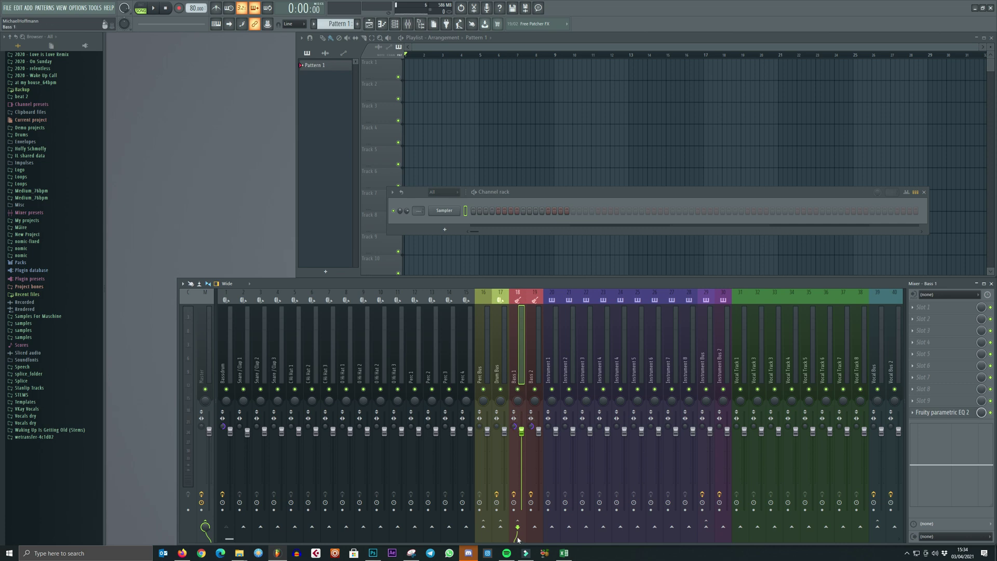
click(514, 360)
Step: Inspect the routing of Instrument 1 and Instruments 6 to 8, along with Instrument Bus and Instrument Bus 2
click(547, 345)
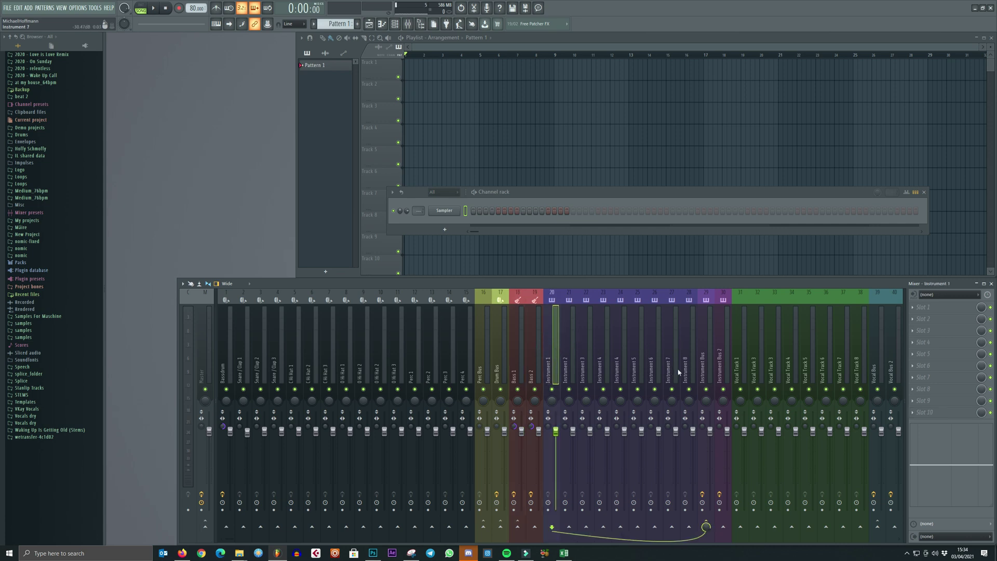
click(704, 342)
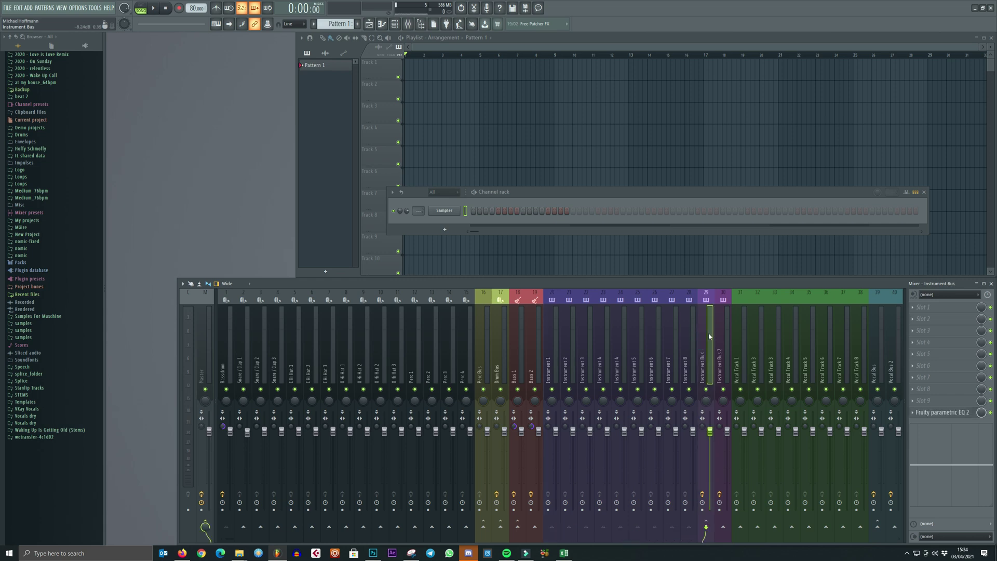
click(676, 348)
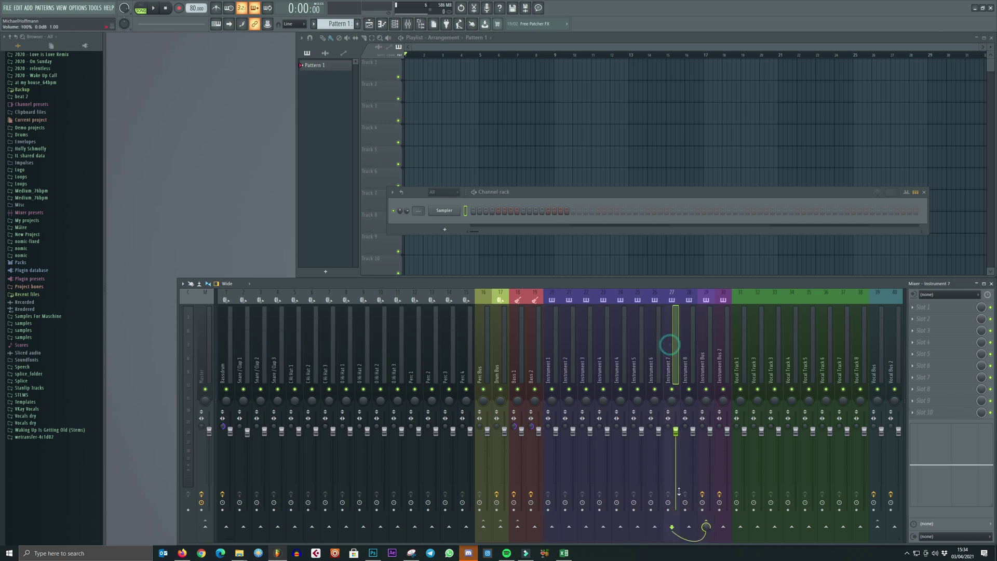
click(685, 362)
click(668, 358)
click(654, 358)
click(702, 357)
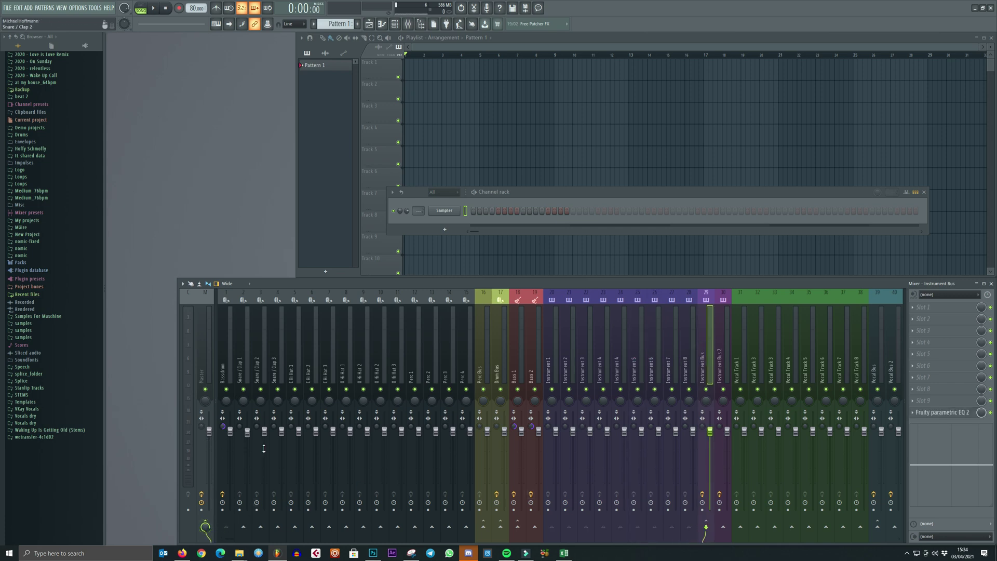
click(723, 354)
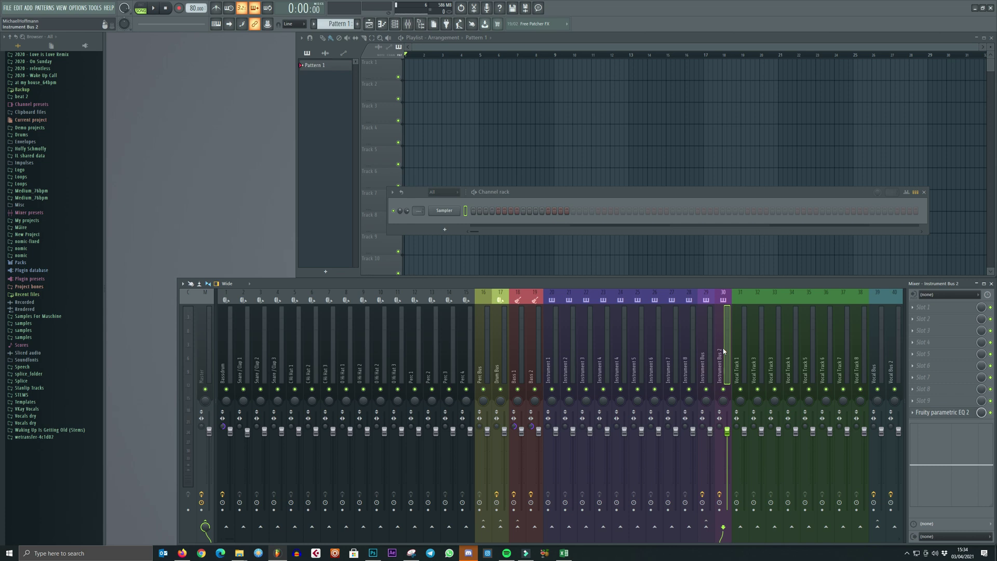
Step: Check where the Instrument 1 to Instrument 5 tracks are routed in the mixer
click(549, 361)
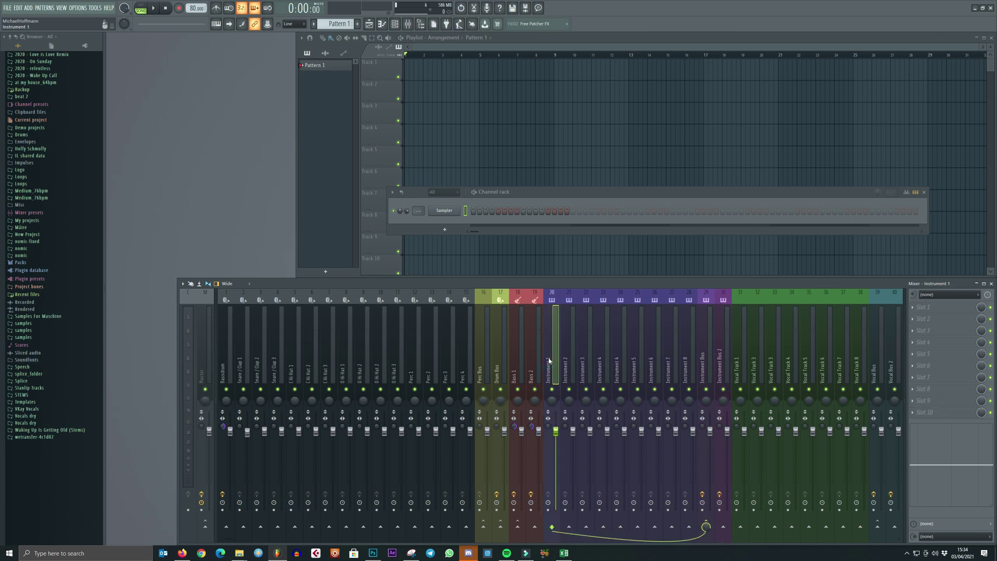
click(566, 359)
click(582, 359)
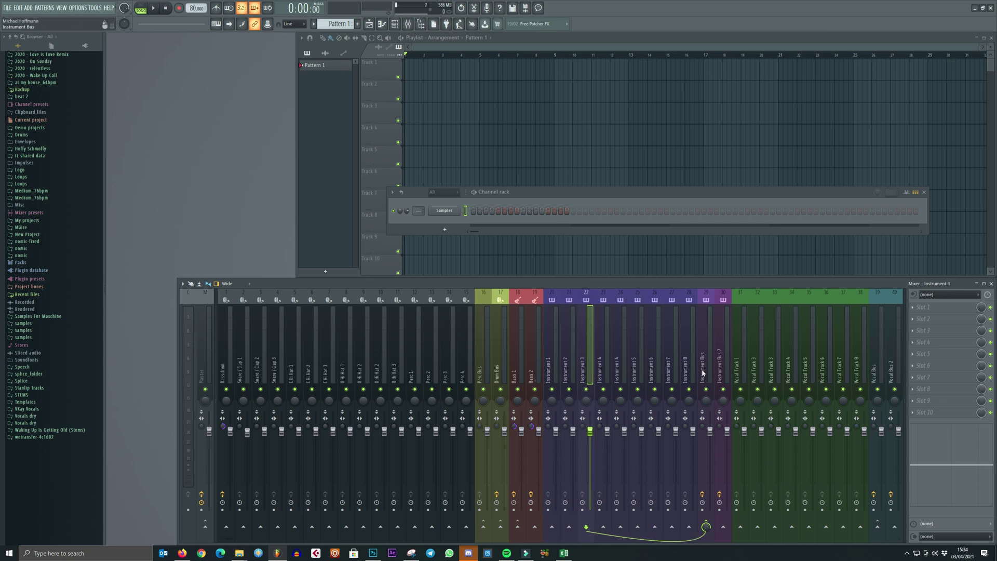
click(619, 372)
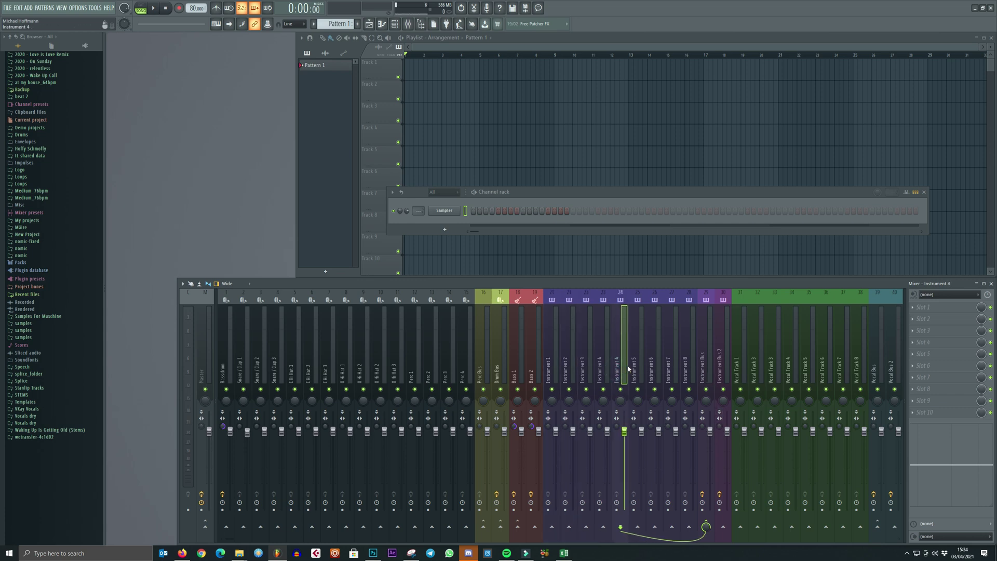
click(638, 368)
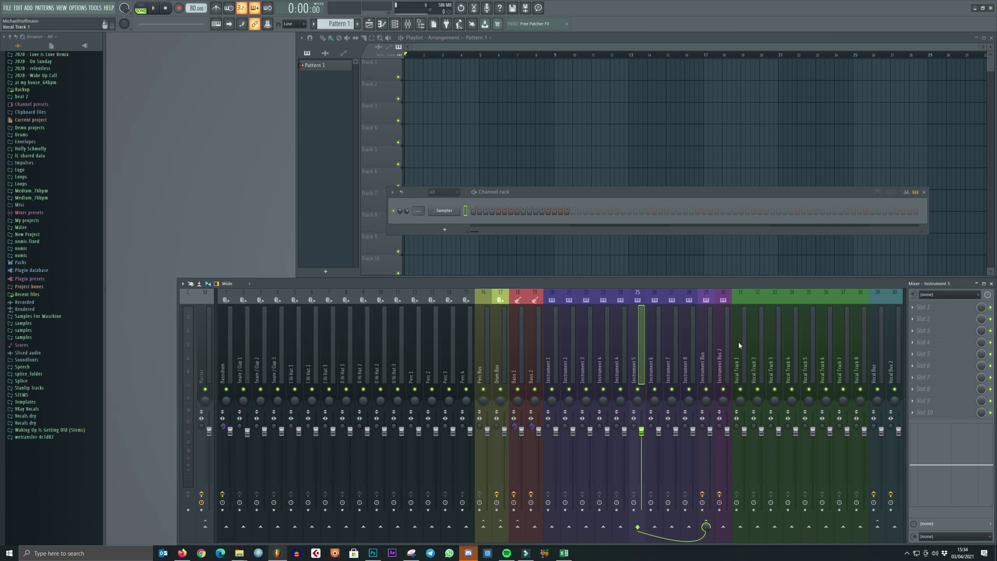
Step: Inspect the routing of Vocal Tracks 1 to 8 and compare Vocal Bus with Vocal Bus 2
drag(736, 348, 855, 347)
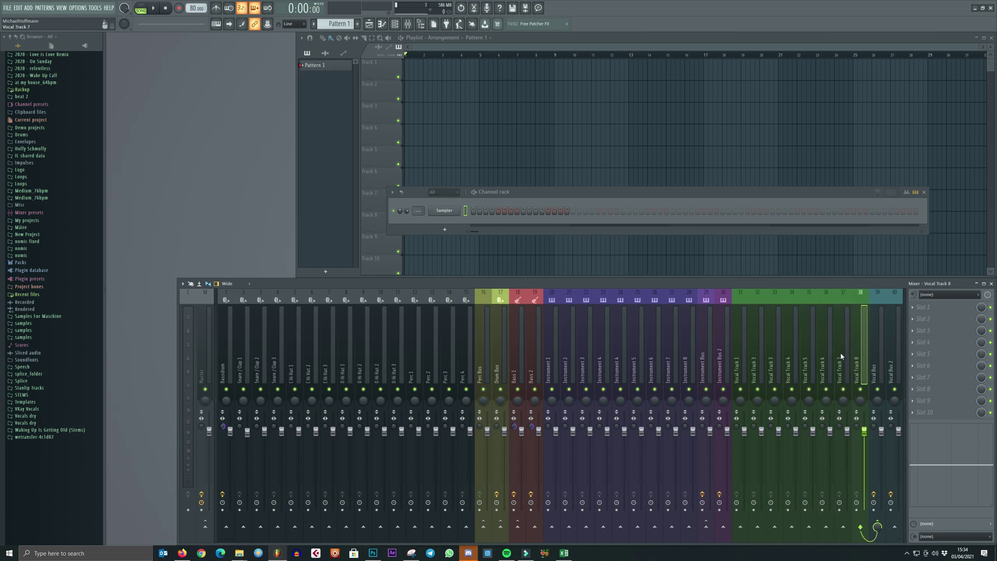
click(839, 351)
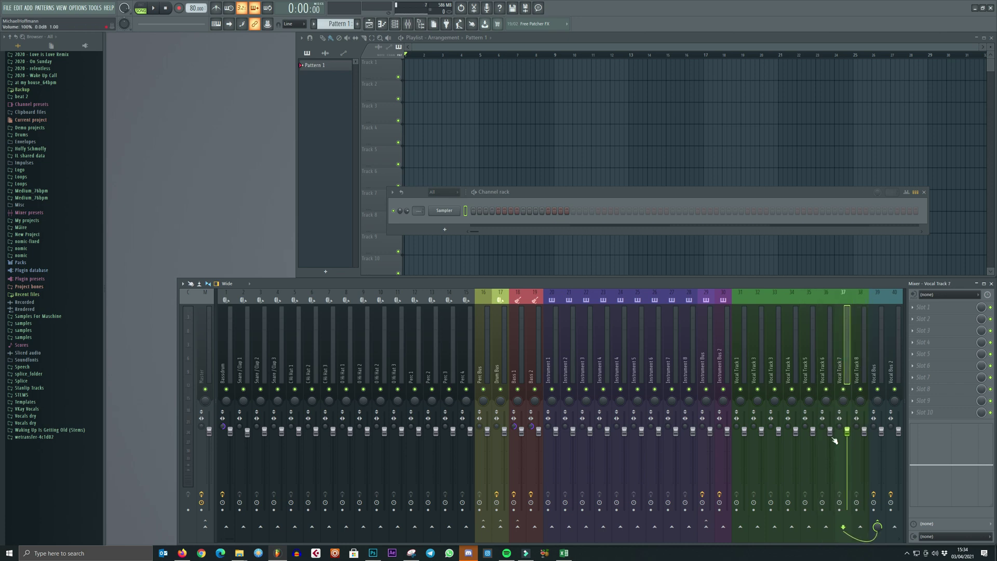
click(875, 363)
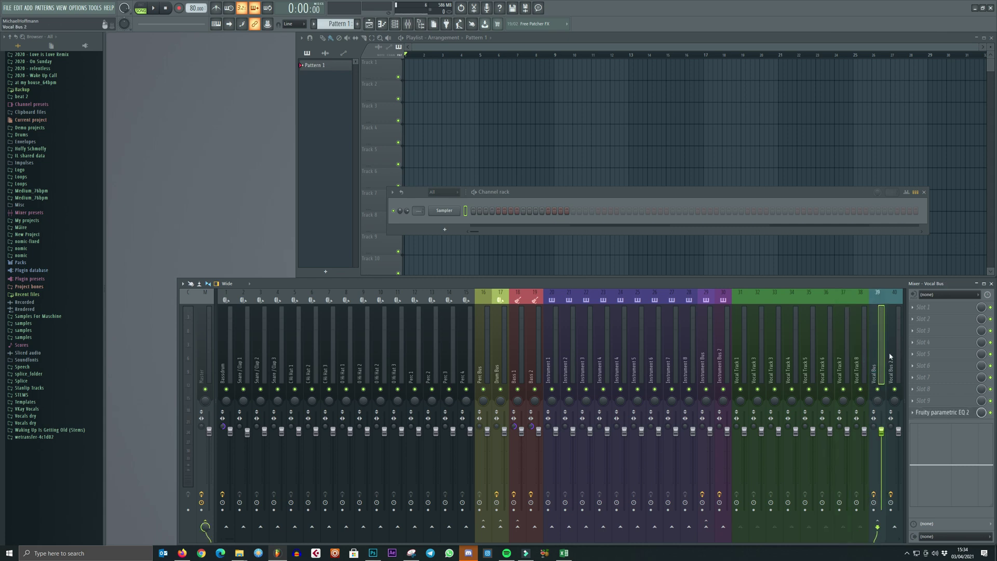
click(896, 358)
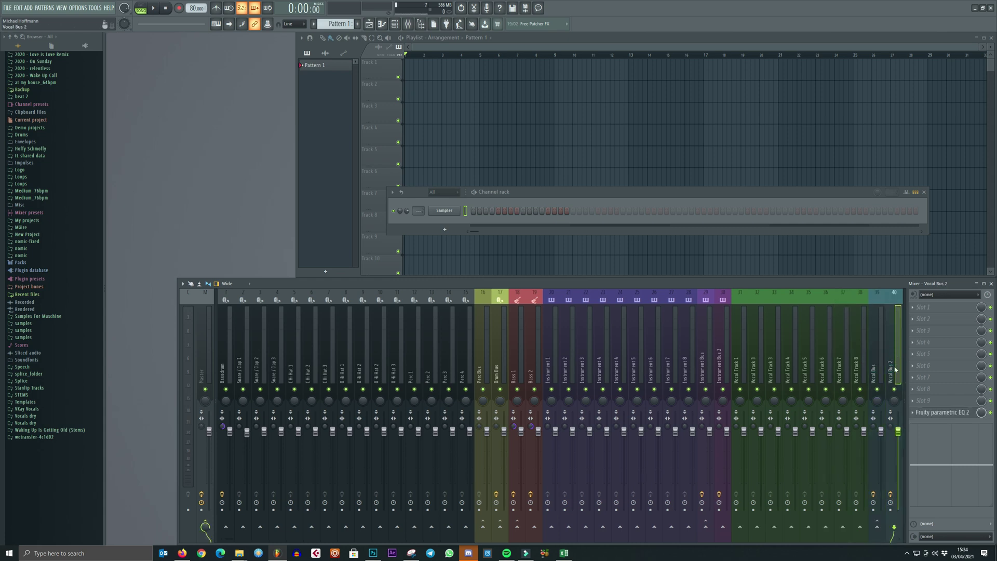
click(871, 365)
click(889, 357)
click(872, 361)
click(889, 359)
click(876, 359)
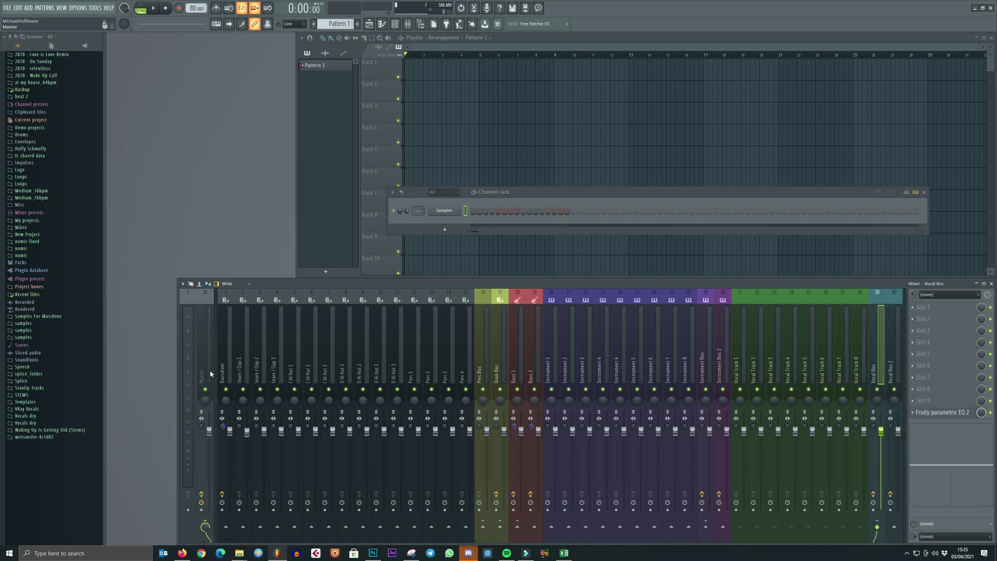
Step: Examine the Drum Bus's Fruity parametric EQ 2 curve and its preset list, and close the plugin
click(496, 343)
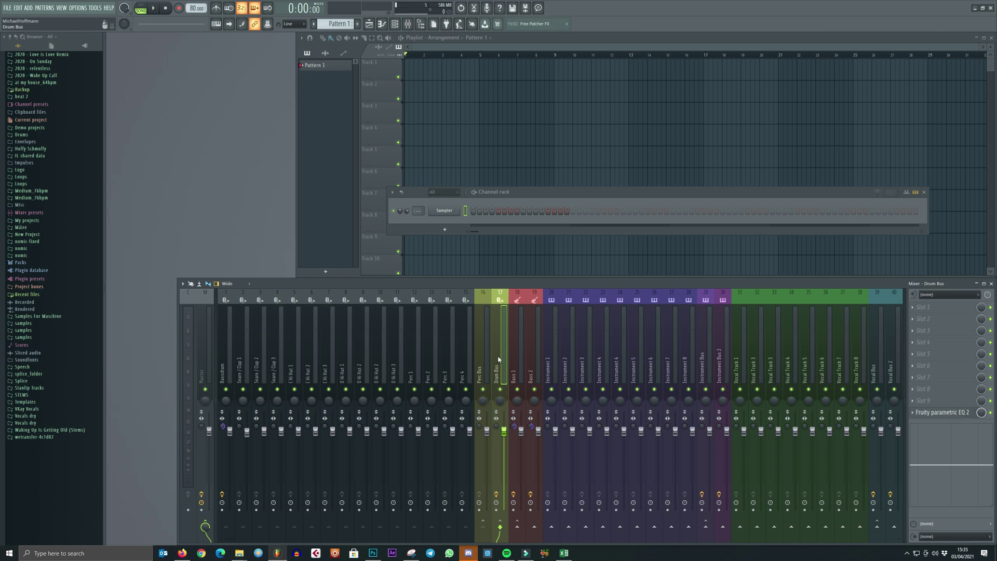
click(942, 413)
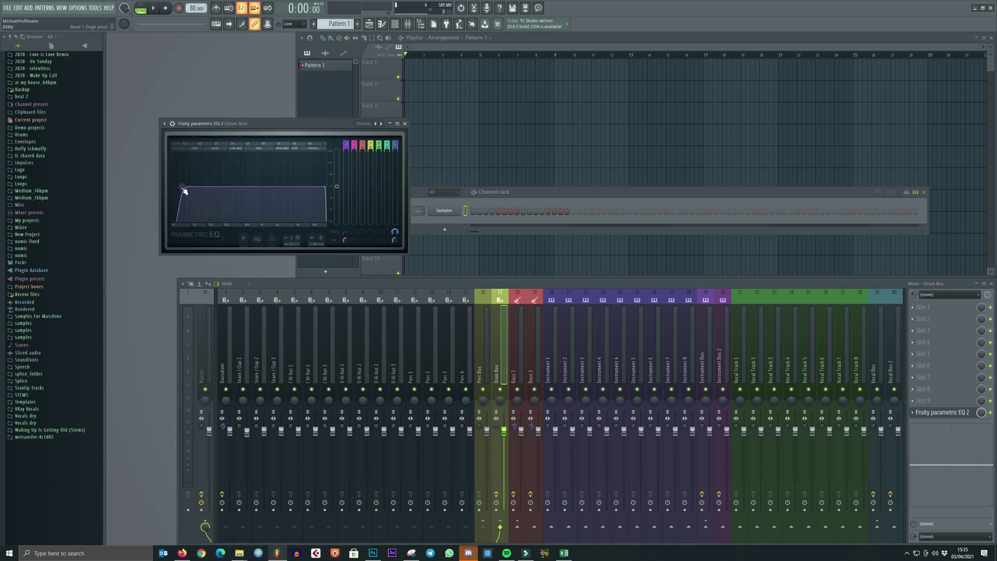
click(364, 124)
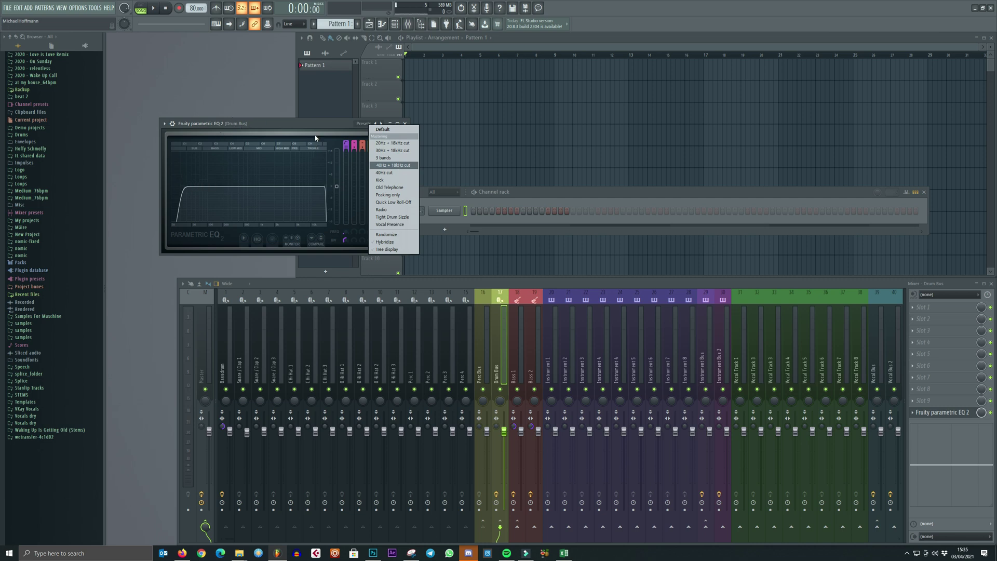
click(342, 125)
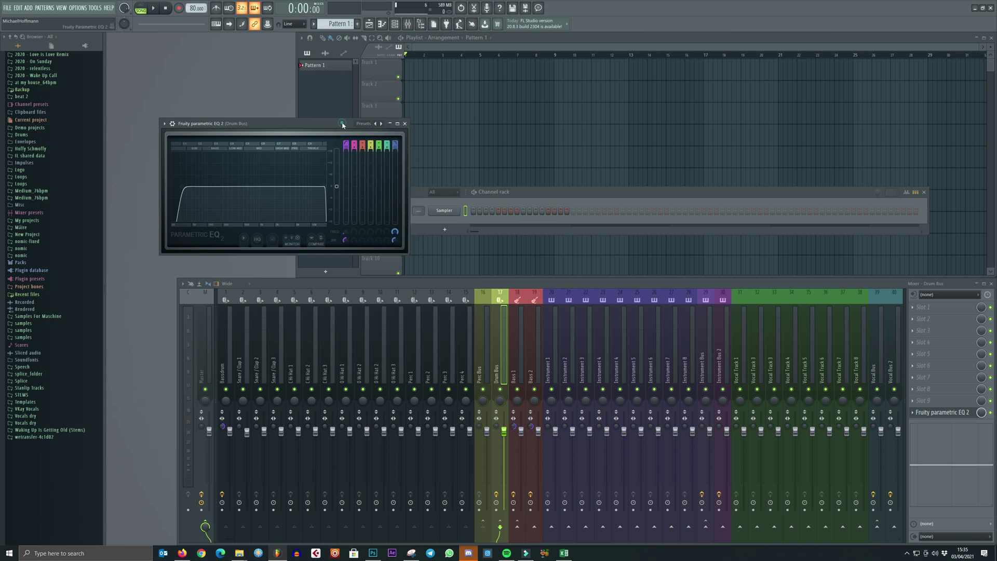
click(404, 124)
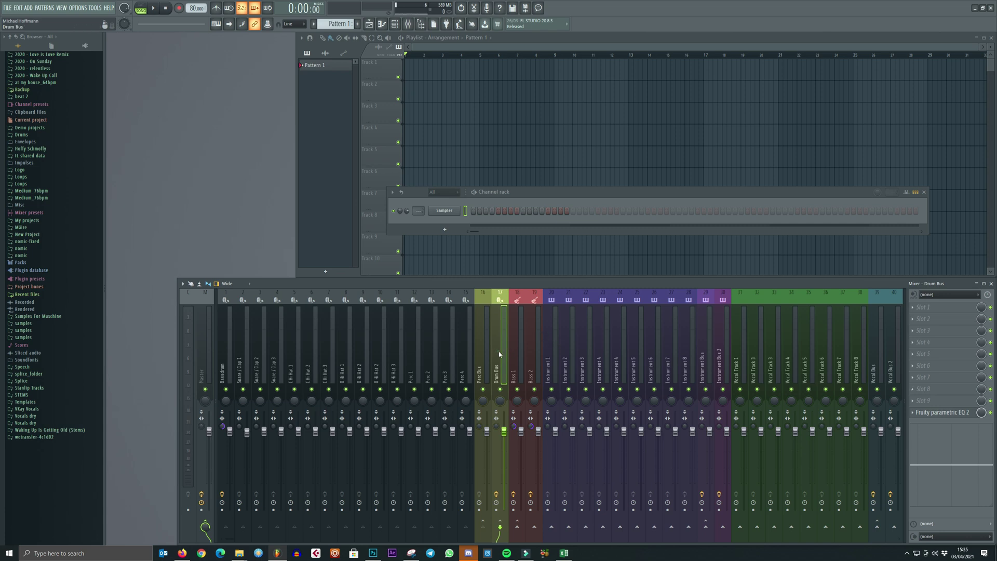
Step: Check the effect slots of both instrument buses and both vocal buses
click(696, 350)
click(720, 349)
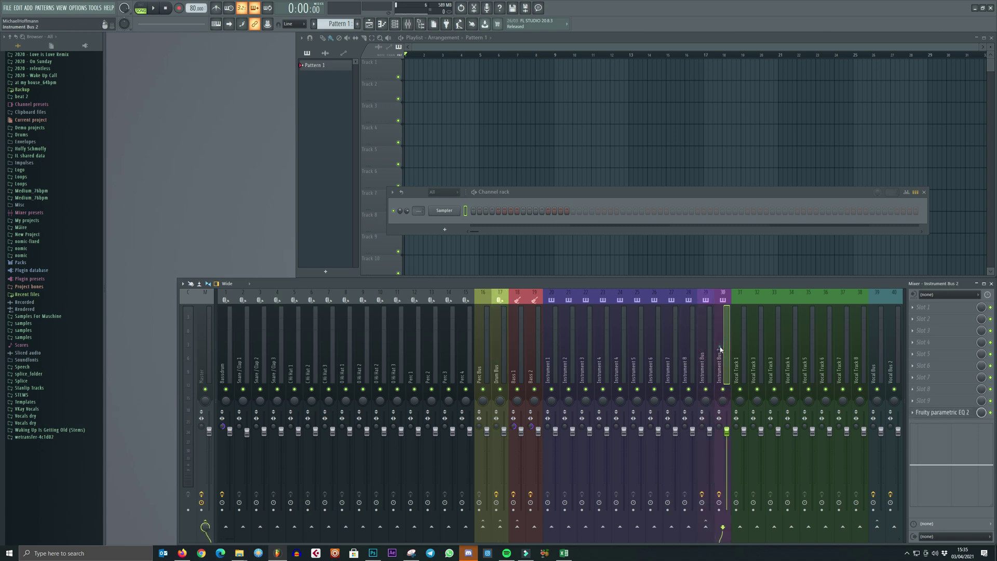
click(874, 356)
click(891, 357)
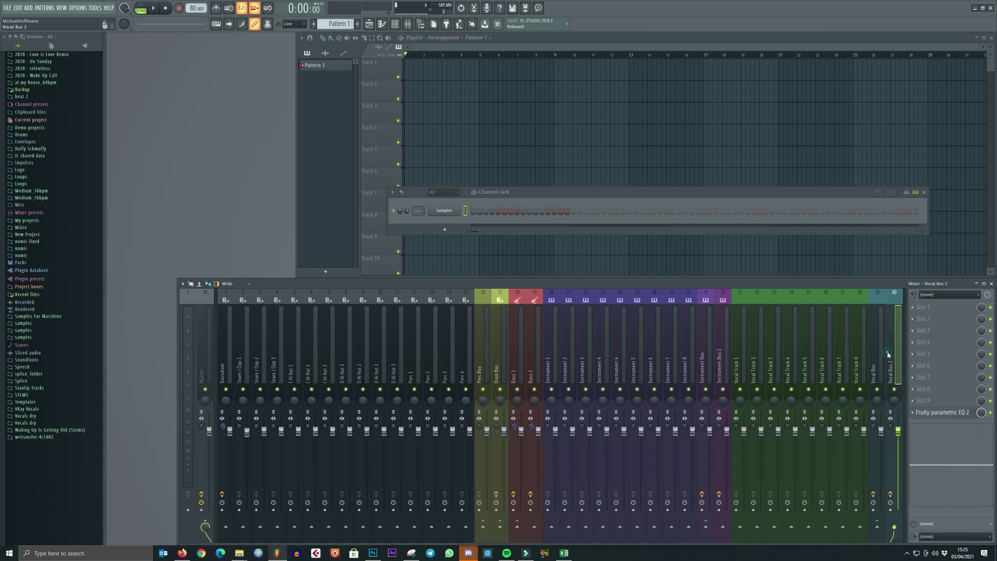
Step: Open the Master track's Fruity parametric EQ 2 and Ozone 9 to examine their settings
click(211, 357)
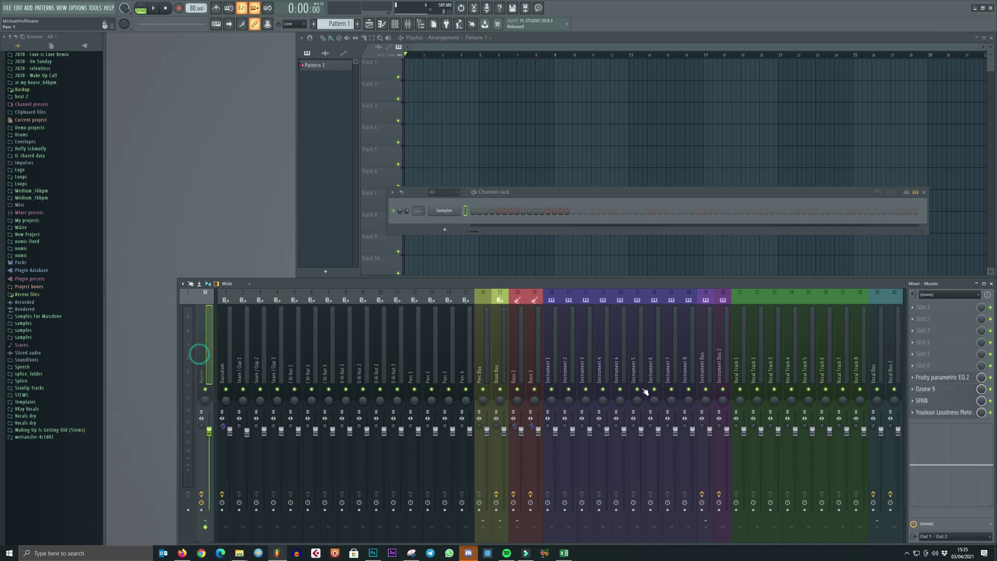
click(949, 382)
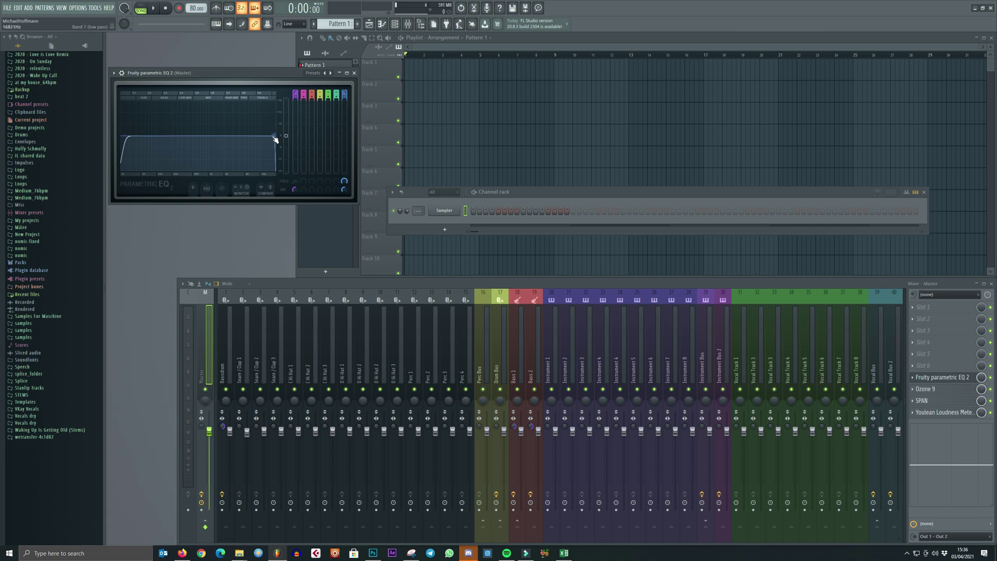
click(943, 390)
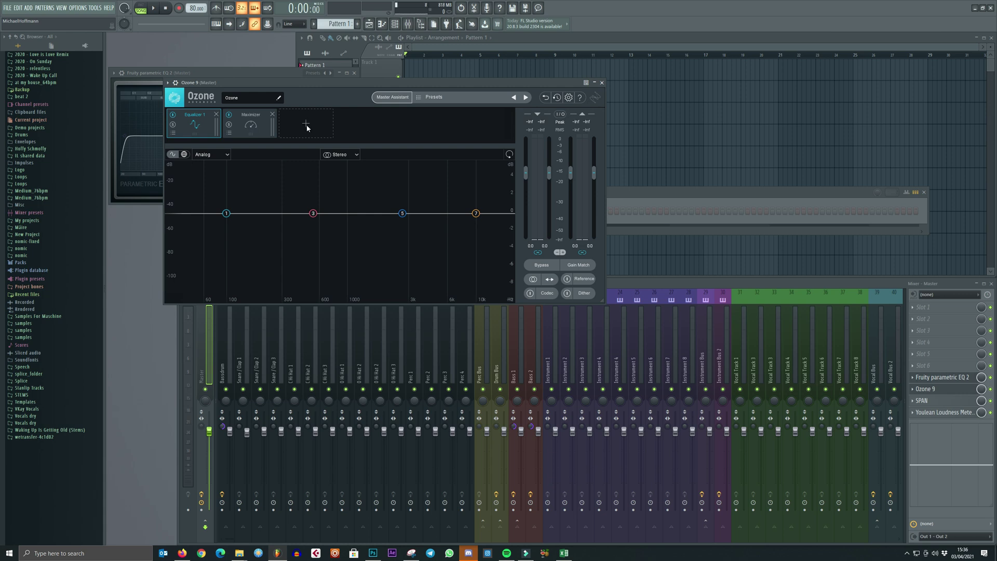
Step: Examine the Maximizer module's settings in the Master track's Ozone 9, and close the plugin
click(601, 83)
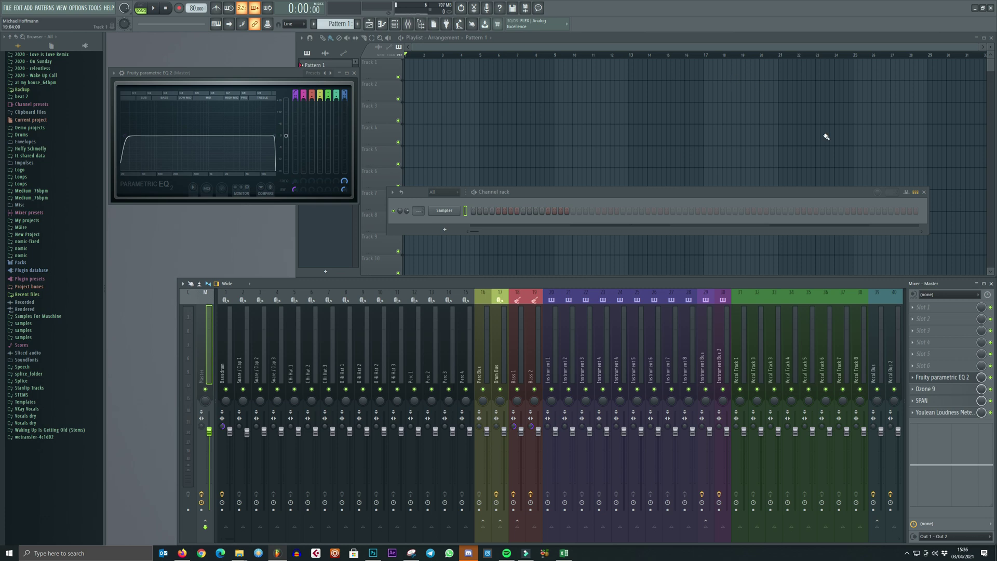
click(939, 390)
click(251, 125)
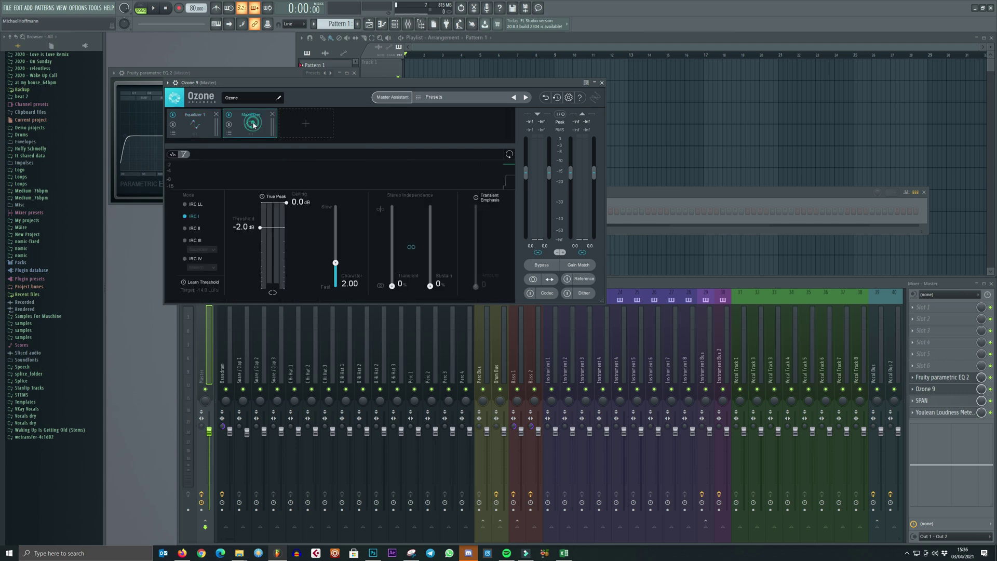
click(602, 83)
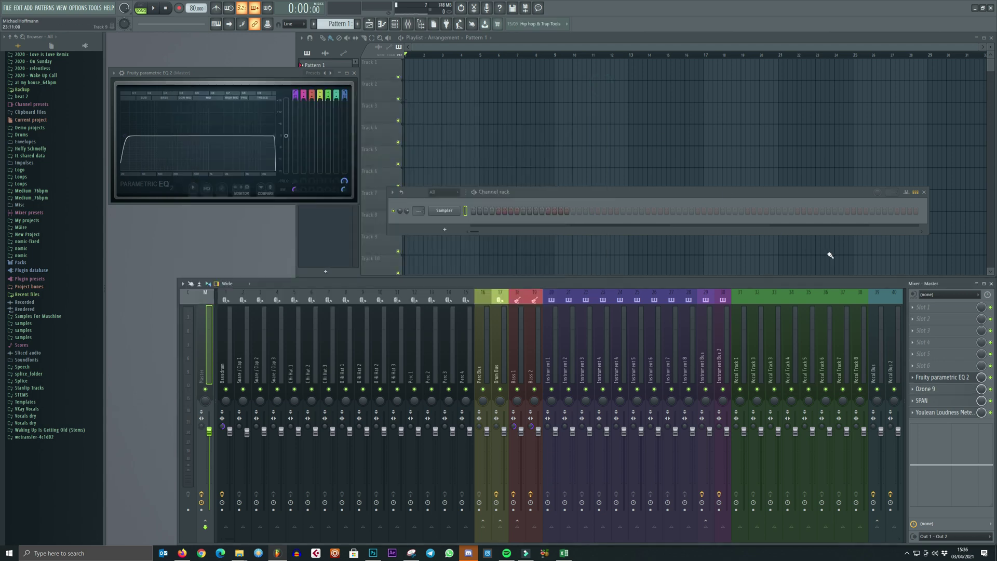
Step: View the Master track's SPAN analyzer before and after clearing the measurements in Youlean Loudness Meter 2, closing each plugin
click(929, 400)
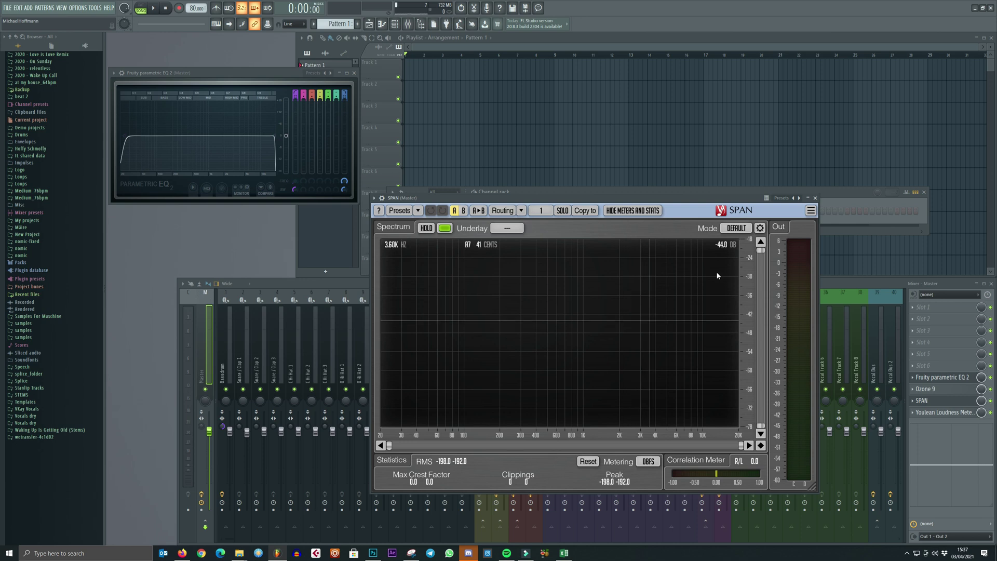
click(814, 197)
click(944, 413)
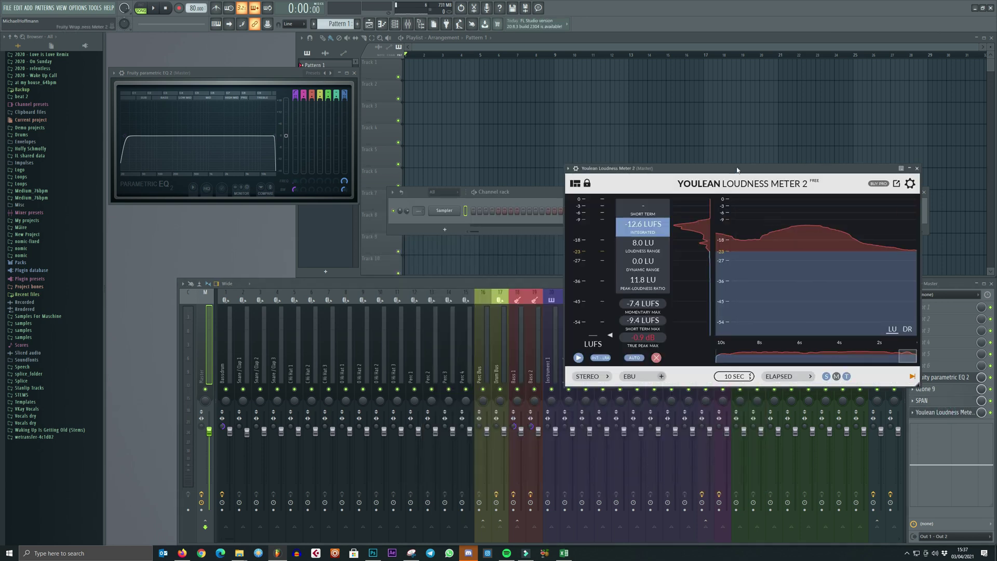
click(657, 357)
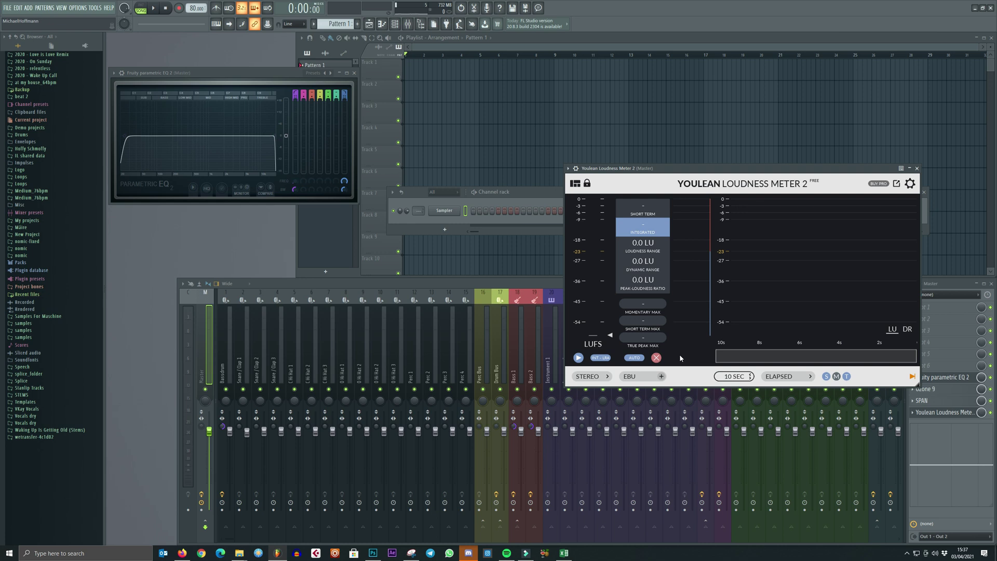
click(917, 168)
click(945, 402)
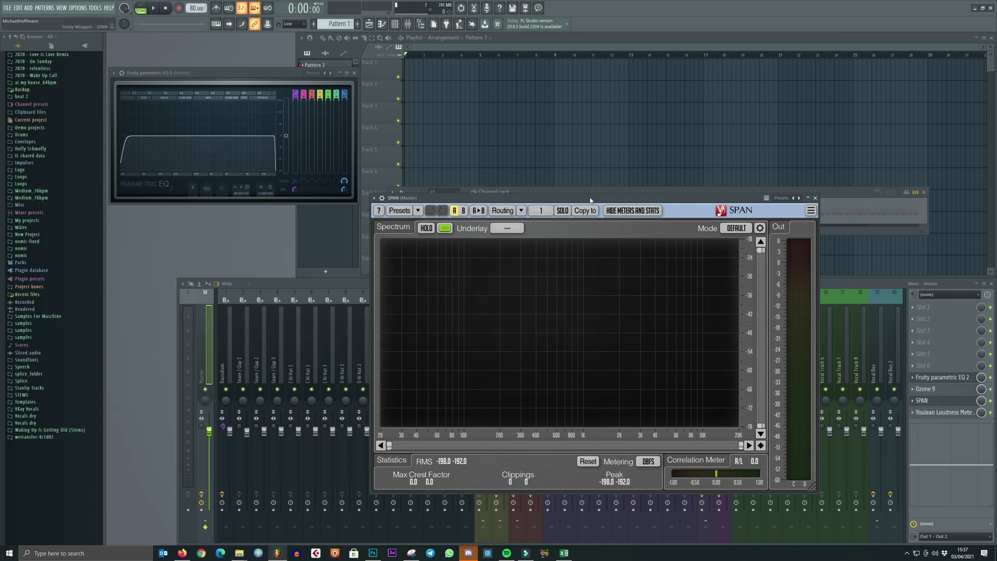
click(814, 198)
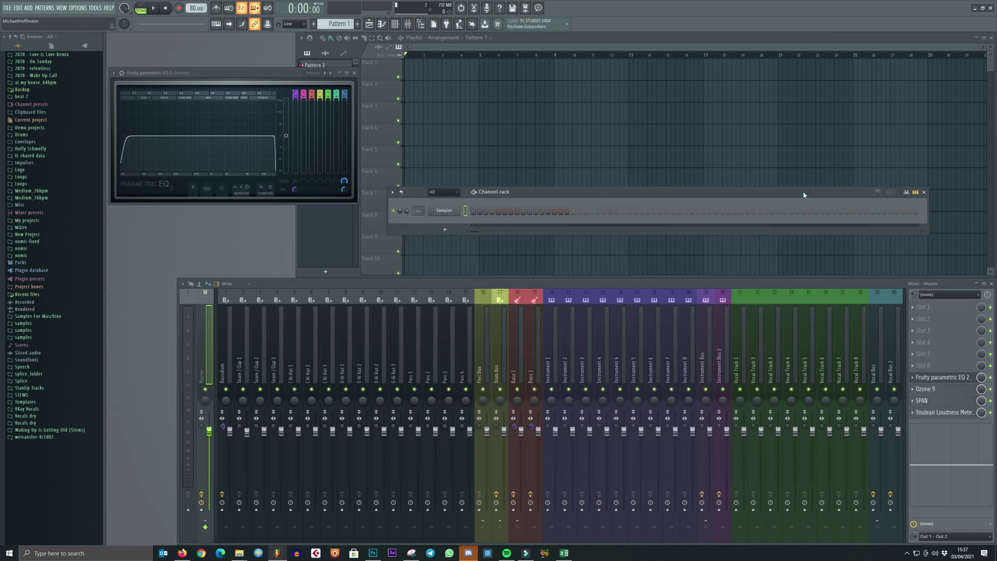